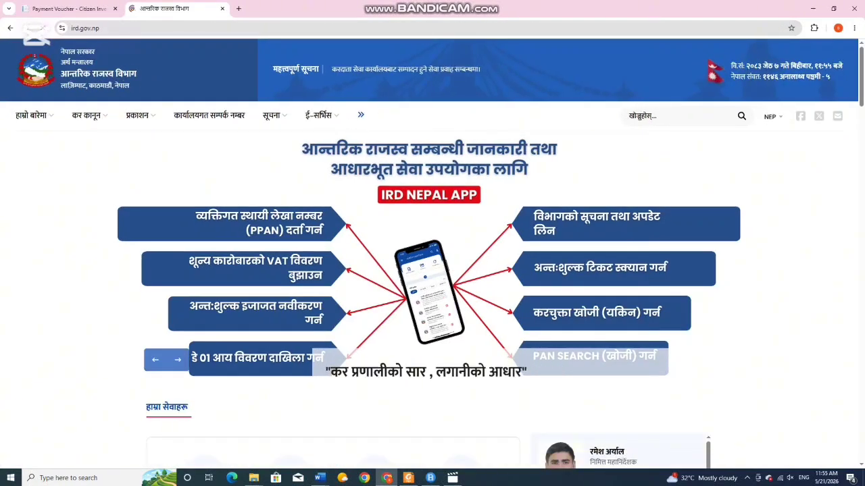
- Browse the ird.gov.np homepage sections and open the करदाता पोर्टल taxpayer portal
{"action": "scroll", "coordinate": [432, 243], "scroll_direction": "down", "scroll_amount": 3}
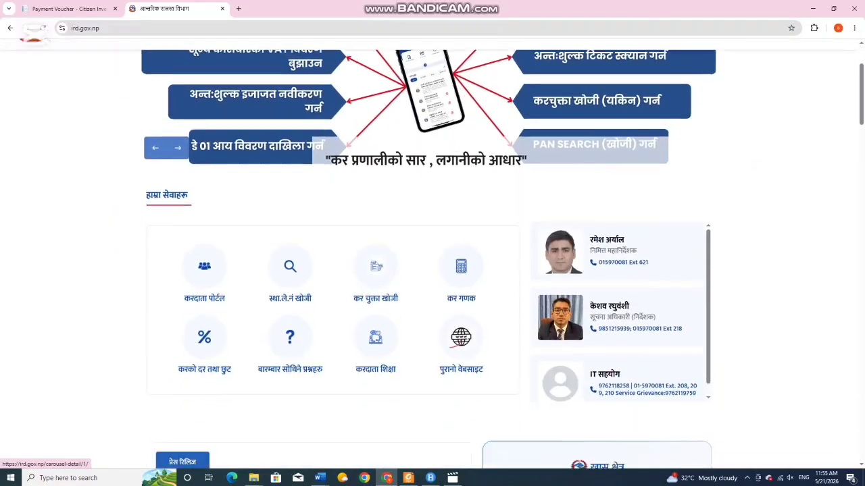
{"action": "scroll", "coordinate": [432, 243], "scroll_direction": "down", "scroll_amount": 5}
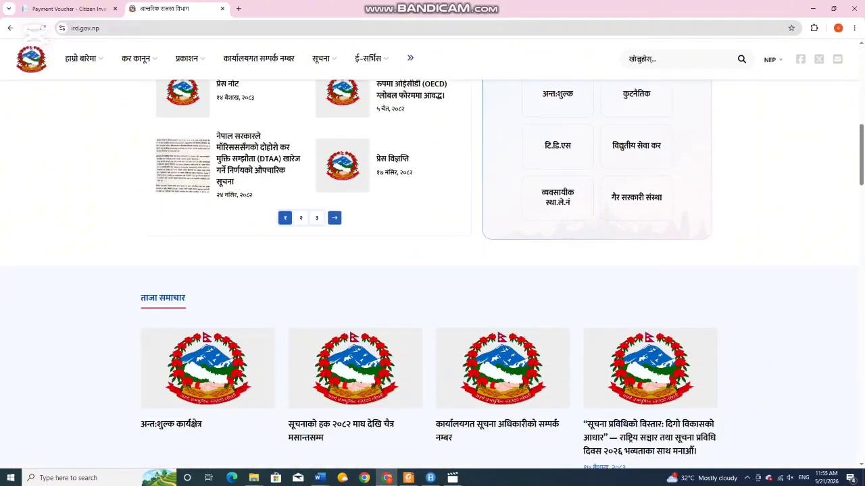
{"action": "scroll", "coordinate": [432, 270], "scroll_direction": "down", "scroll_amount": 10}
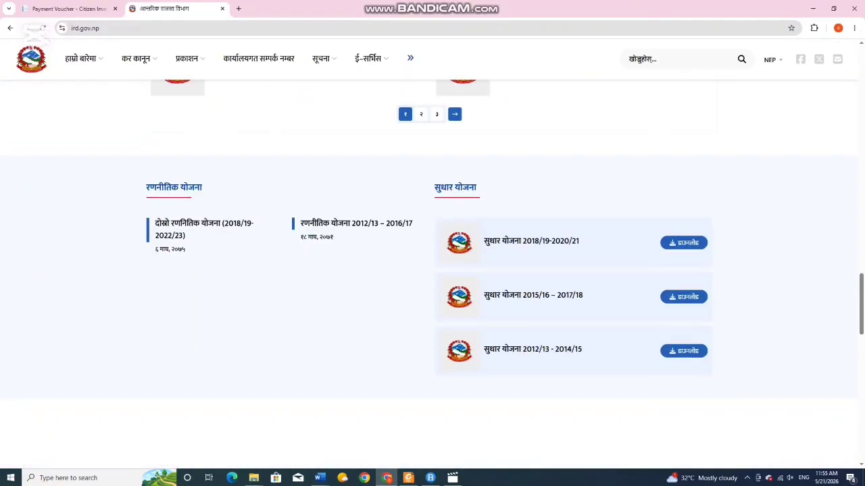
{"action": "scroll", "coordinate": [433, 270], "scroll_direction": "up", "scroll_amount": 8}
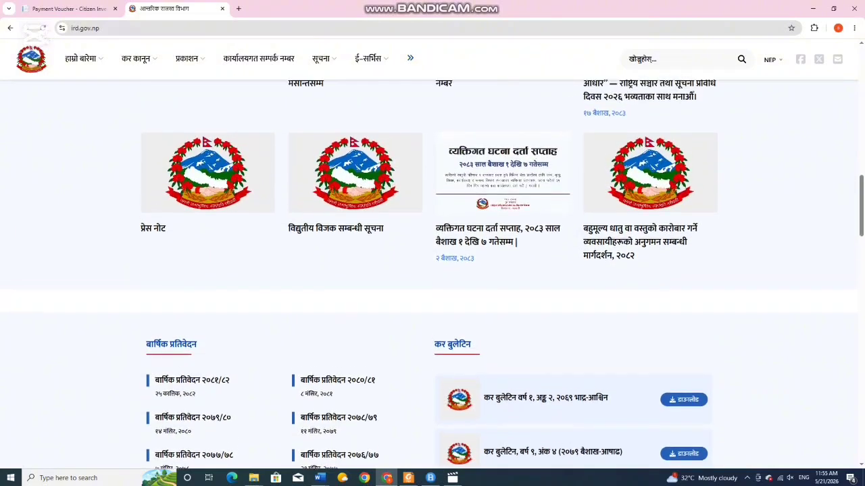
{"action": "scroll", "coordinate": [432, 270], "scroll_direction": "up", "scroll_amount": 8}
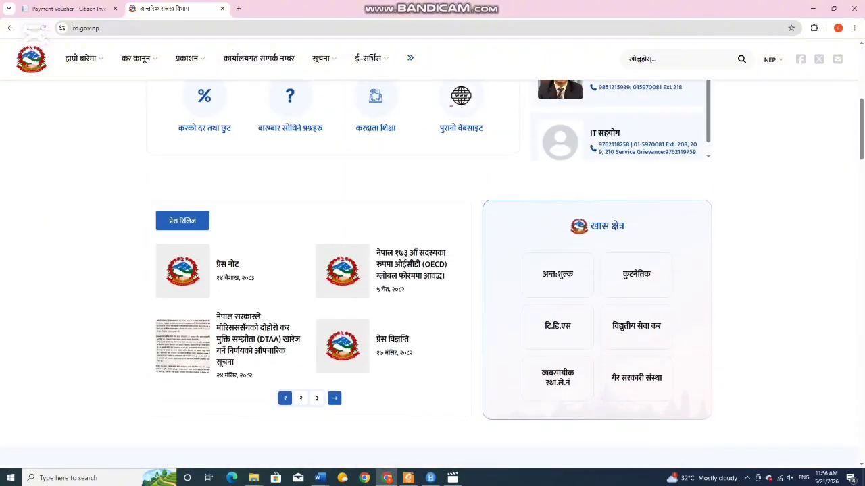
{"action": "scroll", "coordinate": [433, 270], "scroll_direction": "up", "scroll_amount": 3}
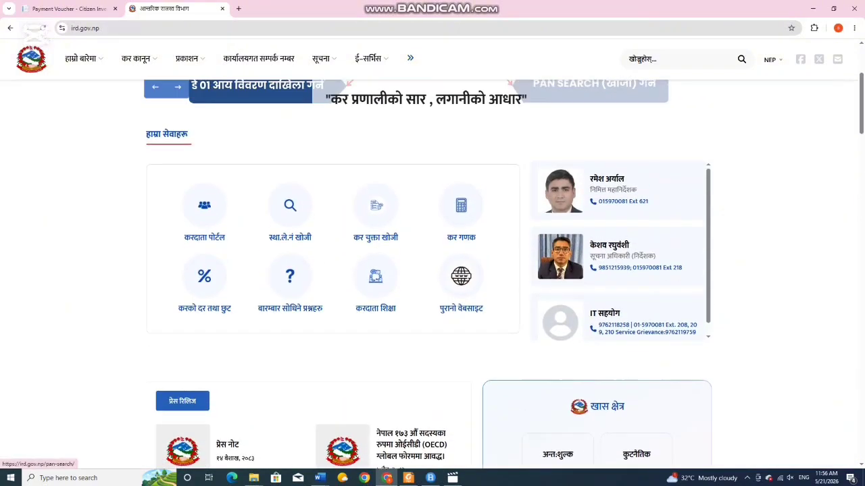
{"action": "left_click", "coordinate": [462, 274]}
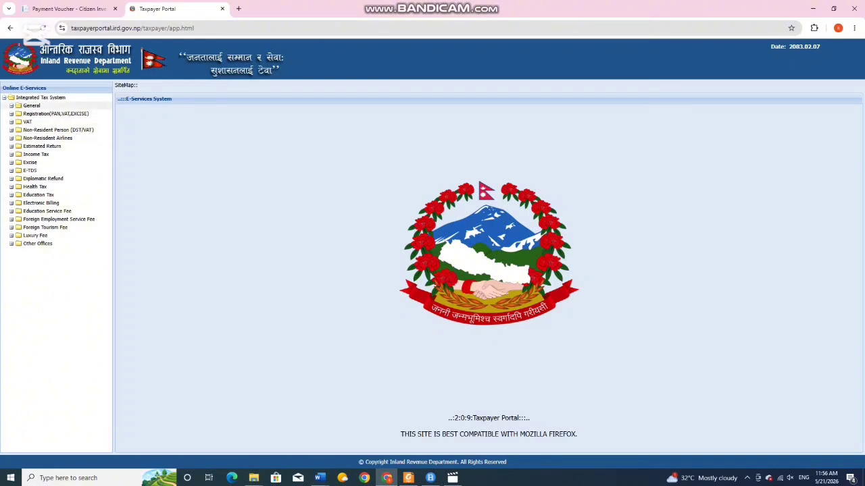
- Open Taxpayer Login under General and sign in with the PAN, account password and captcha
{"action": "left_click", "coordinate": [31, 105]}
{"action": "left_click", "coordinate": [47, 114]}
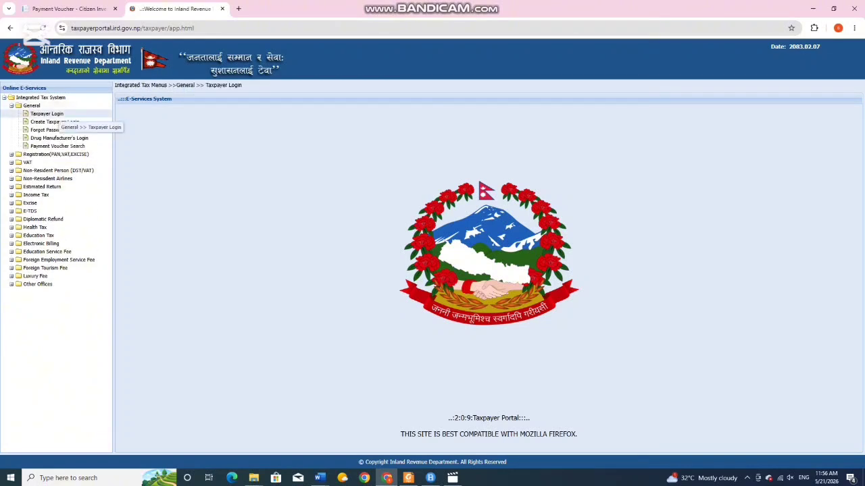
{"action": "left_click", "coordinate": [308, 158]}
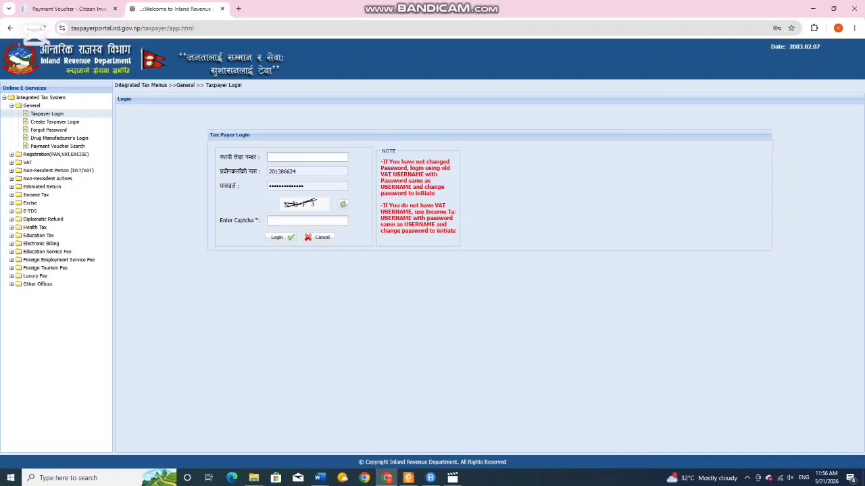
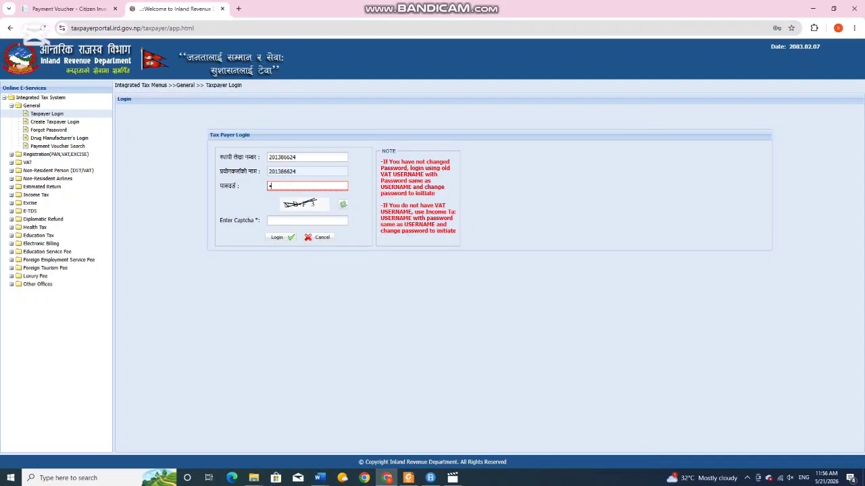
{"action": "type", "text": "••••"}
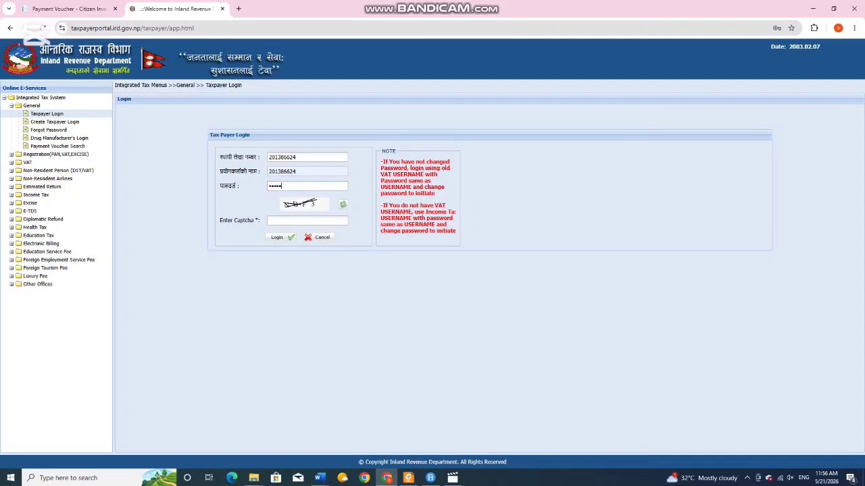
{"action": "type", "text": "•••"}
{"action": "type", "text": "••"}
{"action": "type", "text": "ND"}
{"action": "type", "text": "F"}
{"action": "type", "text": "3"}
{"action": "key", "text": "Return"}
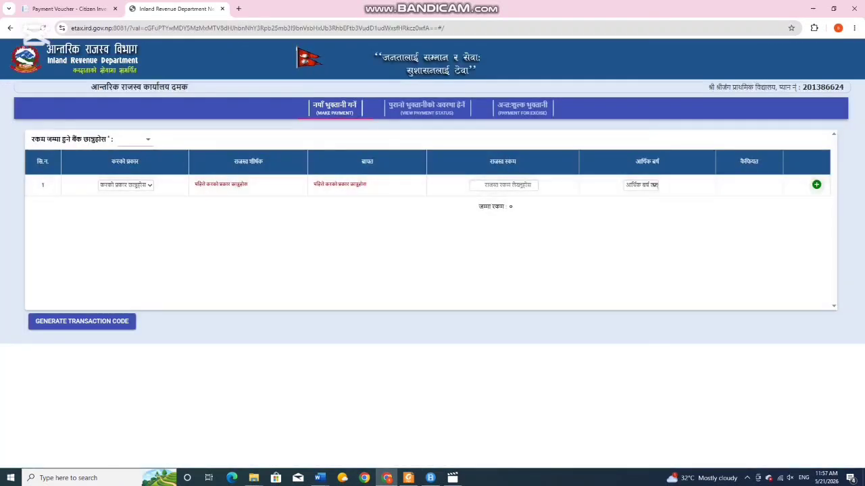
- Review past vouchers under View Payment Status, then go back to the Make Payment form
{"action": "left_click", "coordinate": [426, 108]}
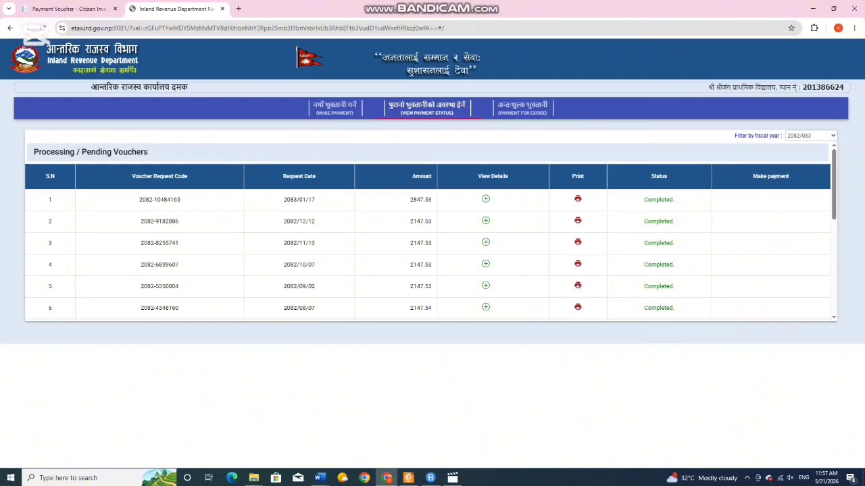
{"action": "left_click", "coordinate": [335, 108]}
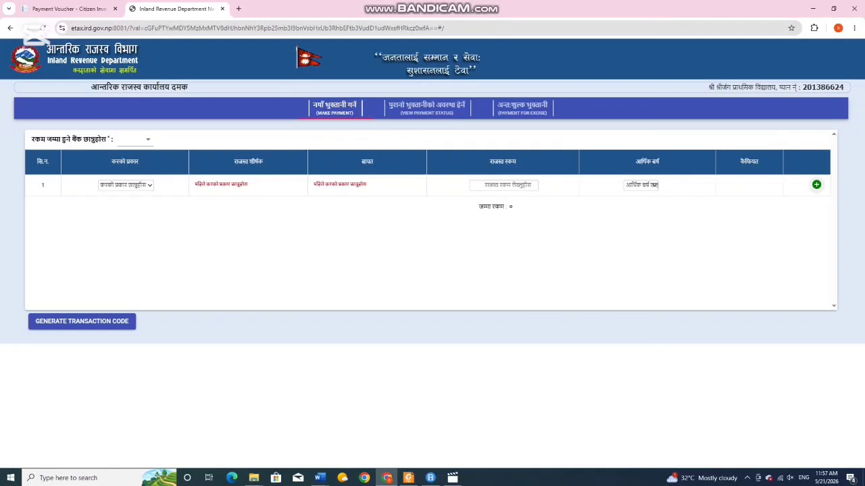
- Set the deposit bank to Rastriya Banijya Bank and row 1's tax type to आय कर
{"action": "left_click", "coordinate": [135, 138]}
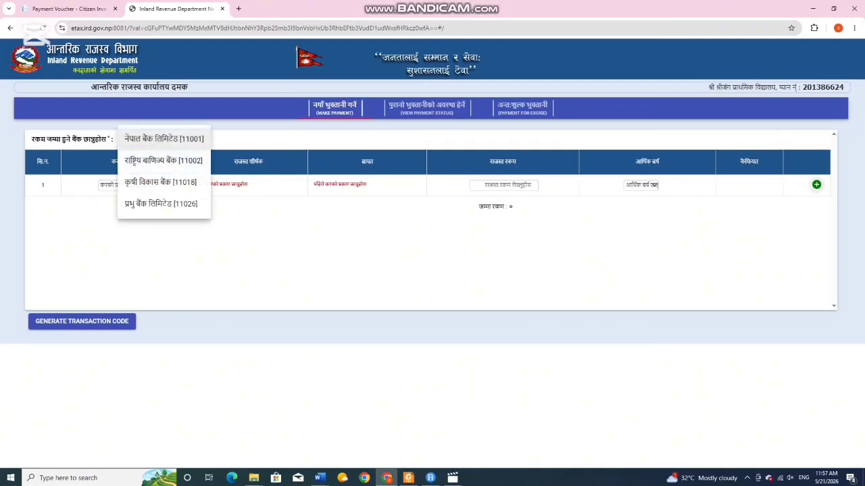
{"action": "key", "text": "Down"}
{"action": "key", "text": "Return"}
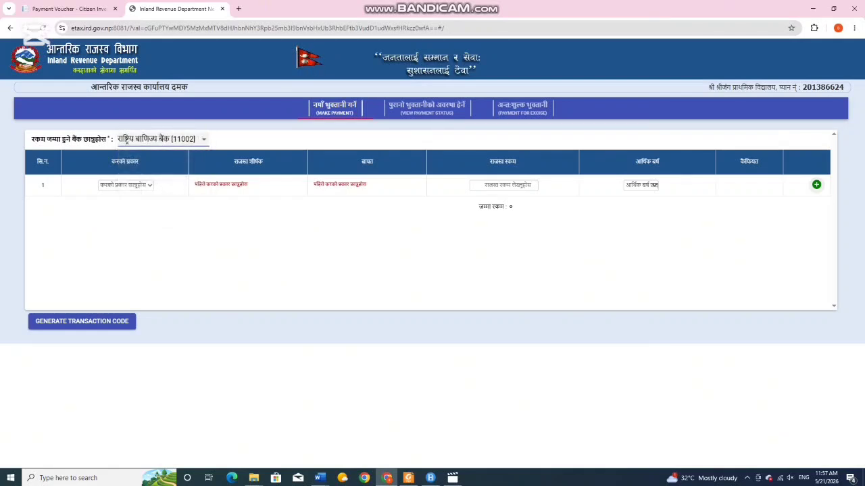
{"action": "left_click", "coordinate": [126, 185]}
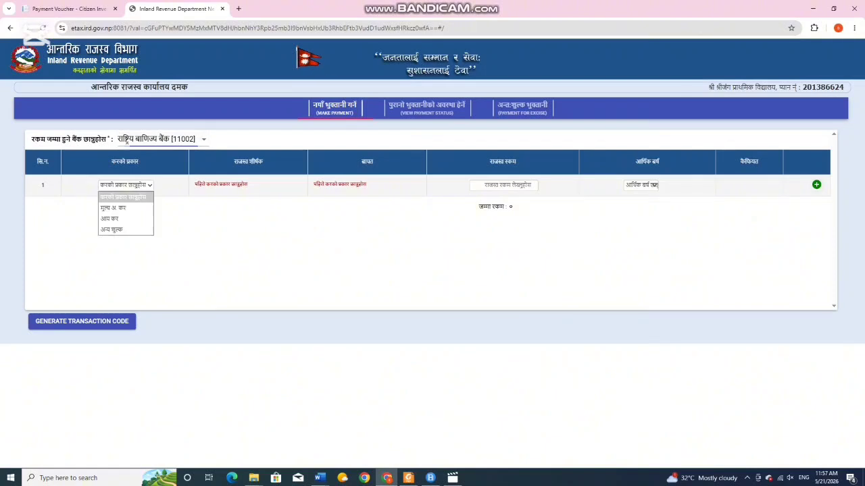
{"action": "key", "text": "Down"}
{"action": "key", "text": "Down"}
{"action": "key", "text": "Down"}
{"action": "key", "text": "Up"}
{"action": "key", "text": "Up"}
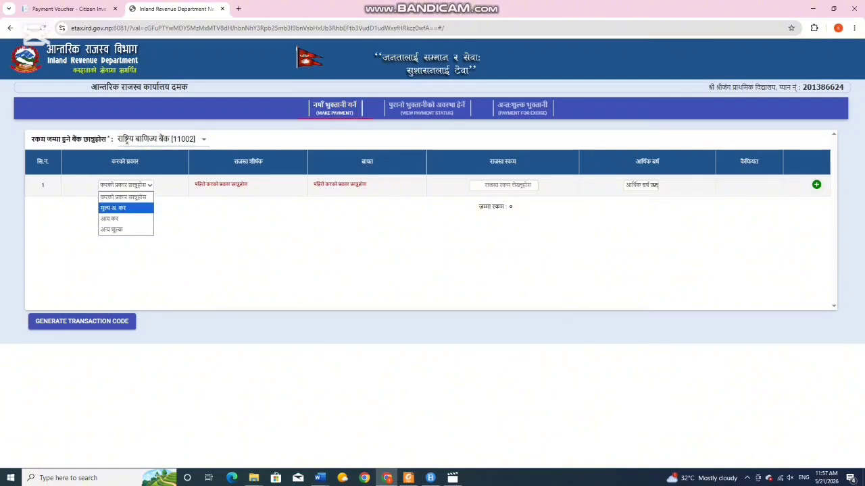
{"action": "key", "text": "Down"}
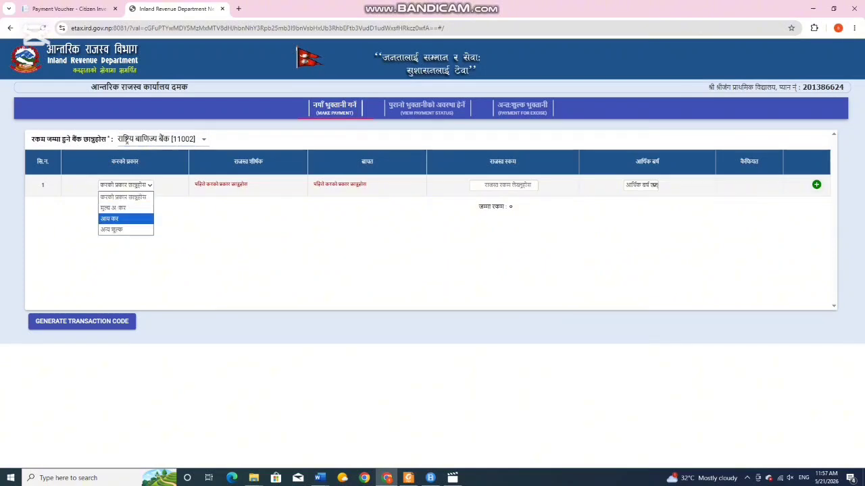
{"action": "key", "text": "Return"}
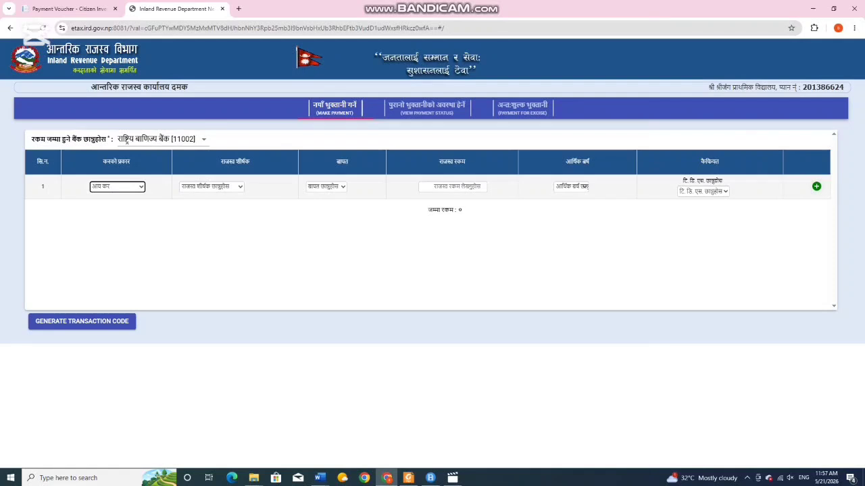
- Choose revenue heading 11211 and payment purpose अग्रिम कर कट्टी for row 1
{"action": "left_click", "coordinate": [212, 187]}
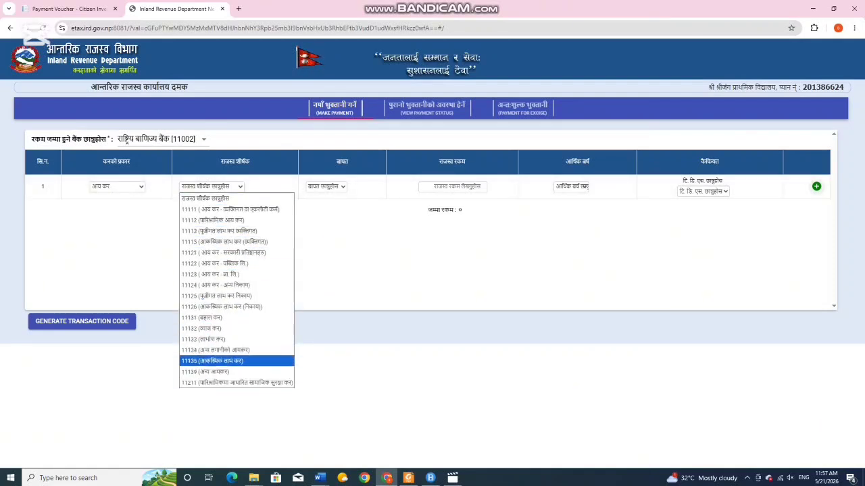
{"action": "left_click", "coordinate": [236, 383]}
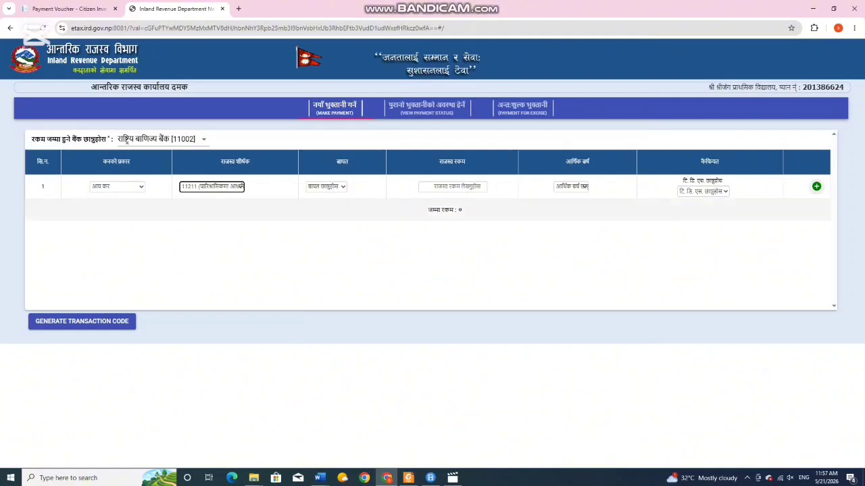
{"action": "left_click", "coordinate": [327, 186]}
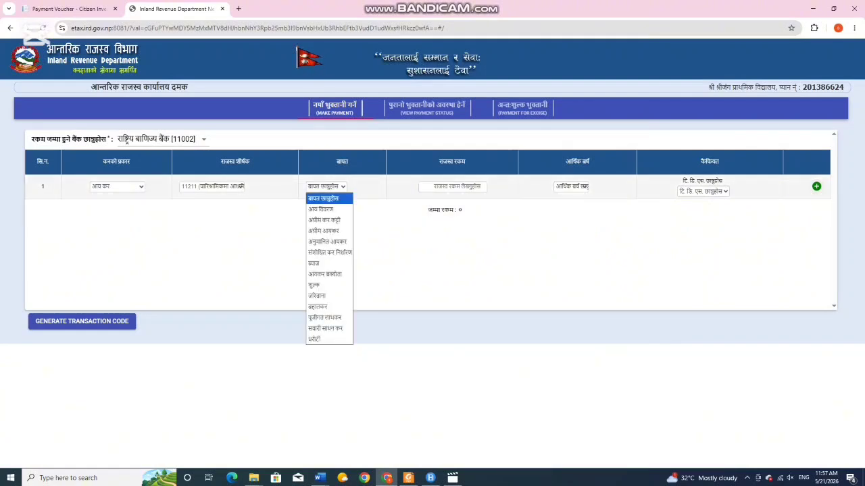
{"action": "left_click", "coordinate": [324, 219]}
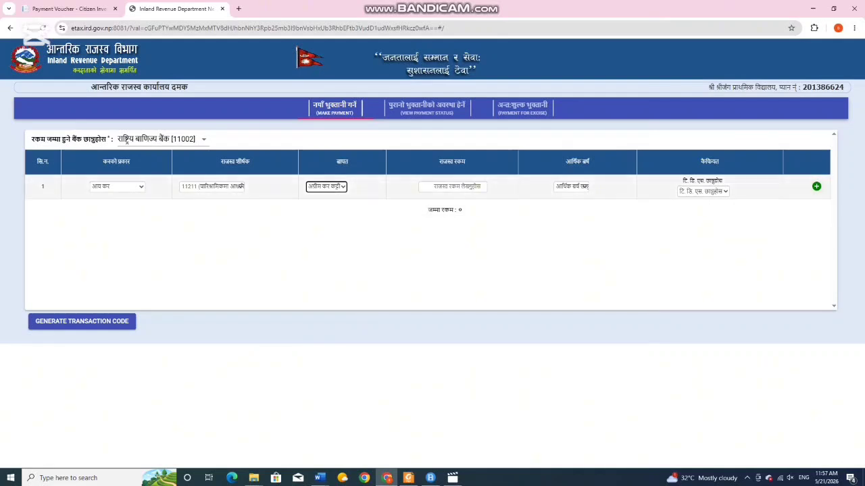
{"action": "left_click", "coordinate": [453, 187]}
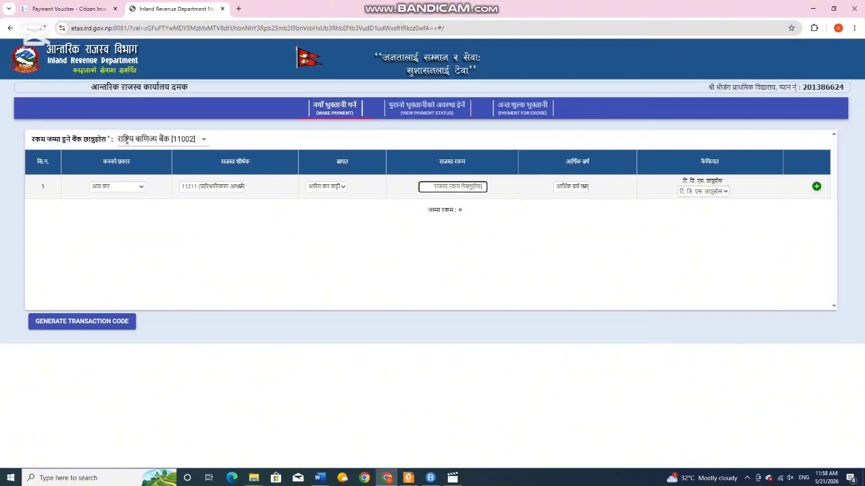
- Enter amount 2157.40, fiscal year 2082/083 and TDS remark हो, then request a transaction code
{"action": "type", "text": "21"}
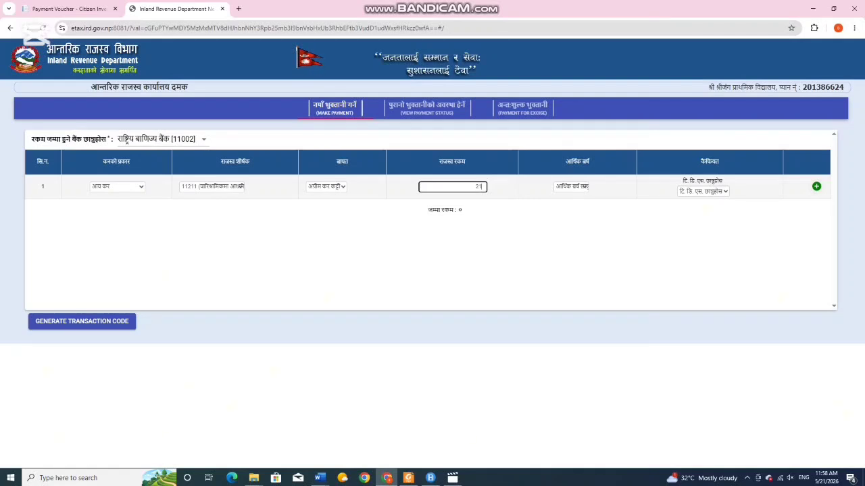
{"action": "type", "text": "57."}
{"action": "type", "text": "40"}
{"action": "left_click", "coordinate": [571, 185]}
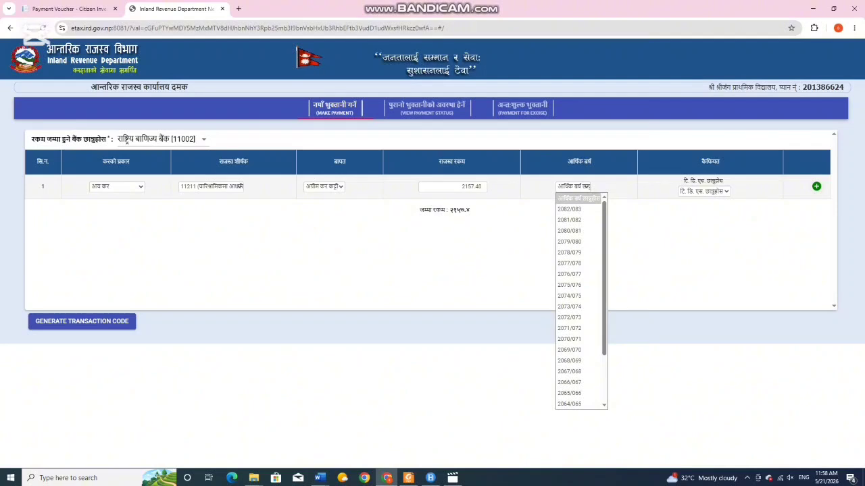
{"action": "key", "text": "Down"}
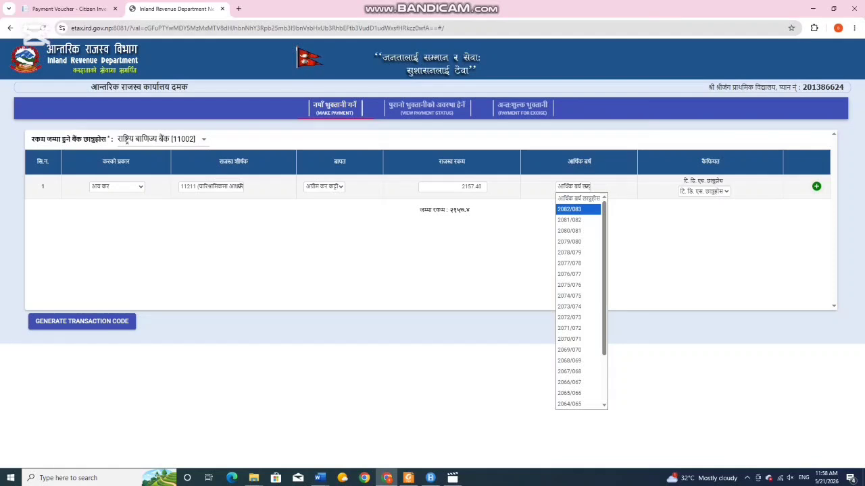
{"action": "key", "text": "Return"}
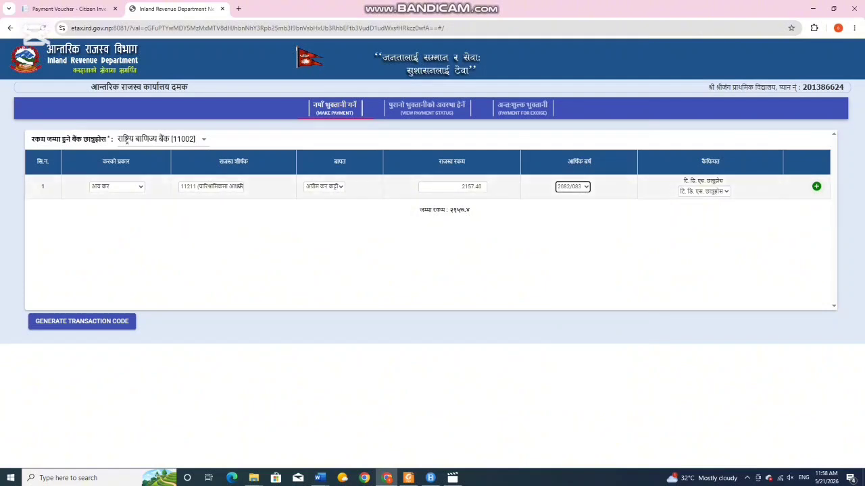
{"action": "left_click", "coordinate": [704, 192]}
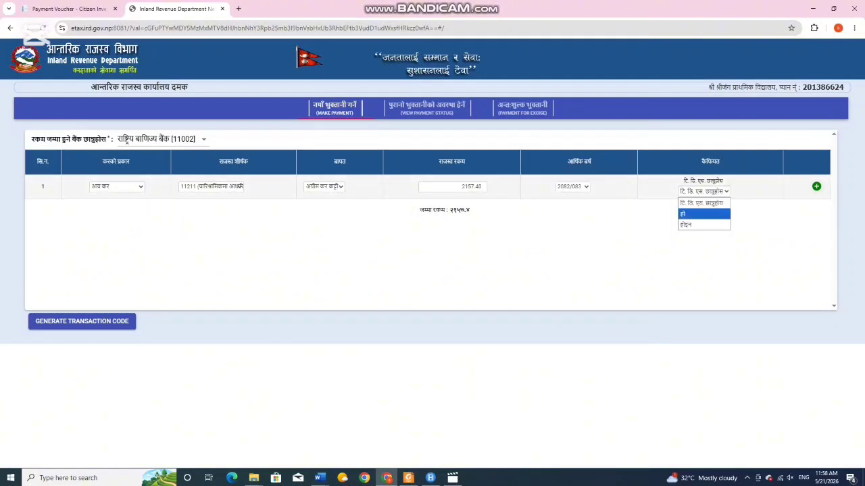
{"action": "key", "text": "Return"}
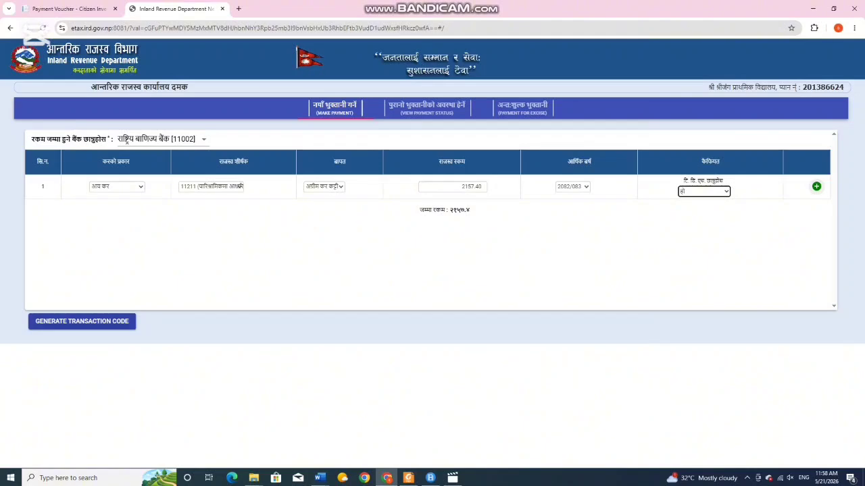
{"action": "left_click", "coordinate": [81, 322]}
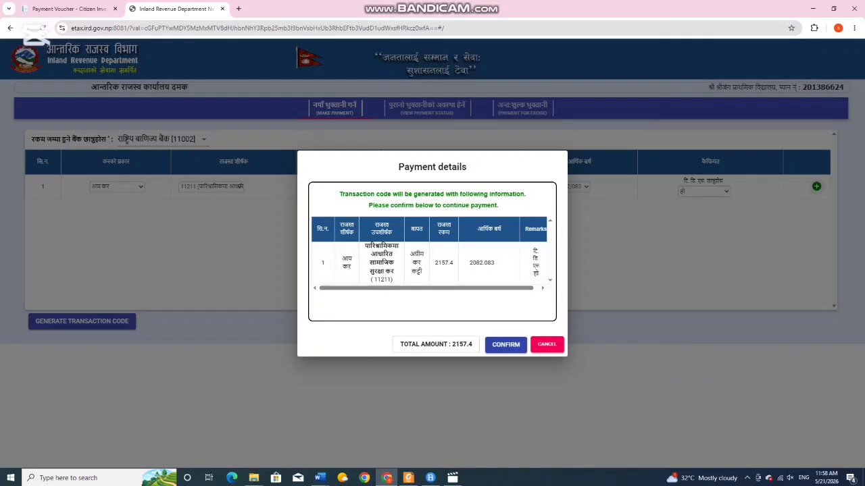
{"action": "left_click", "coordinate": [505, 344]}
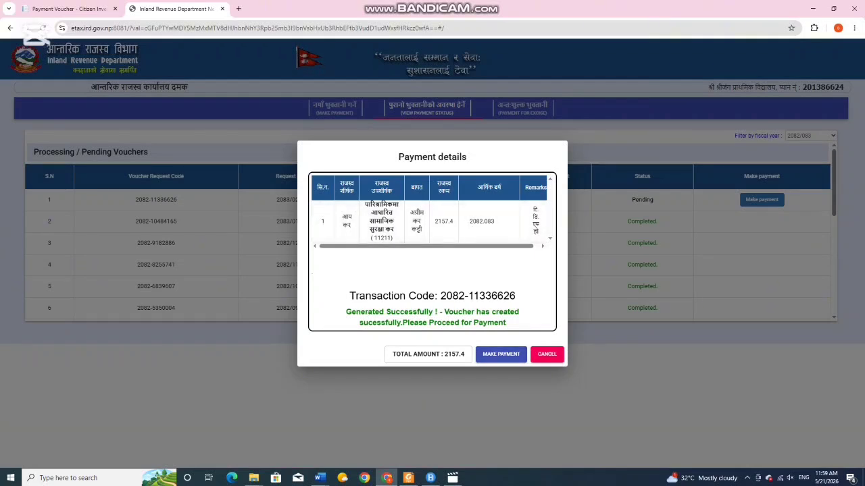
{"action": "left_click", "coordinate": [501, 354]}
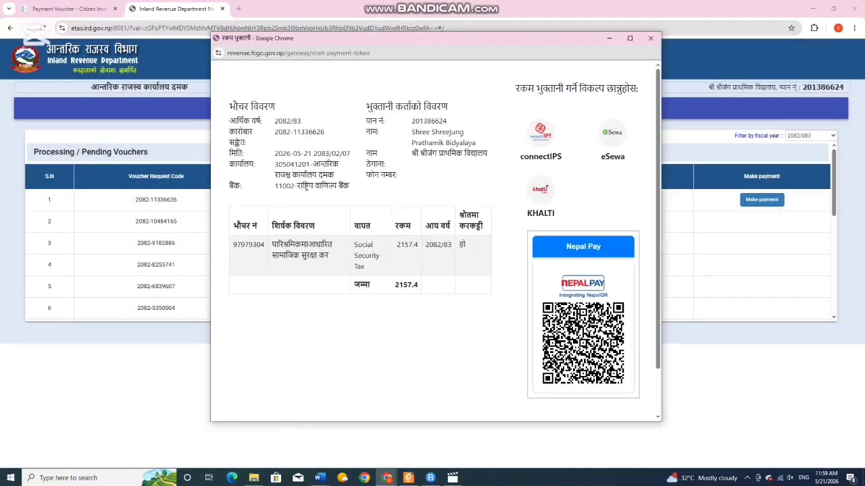
{"action": "scroll", "coordinate": [306, 140], "scroll_direction": "down", "scroll_amount": 2}
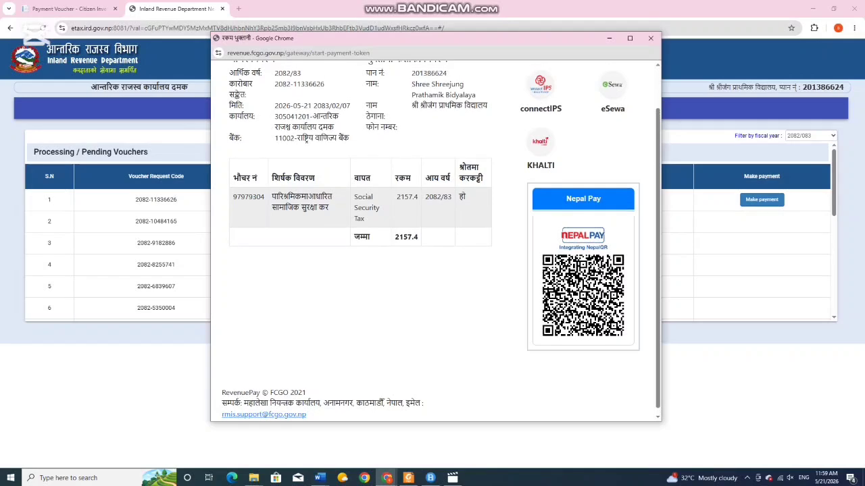
{"action": "scroll", "coordinate": [305, 140], "scroll_direction": "up", "scroll_amount": 2}
{"action": "scroll", "coordinate": [305, 139], "scroll_direction": "down", "scroll_amount": 2}
{"action": "scroll", "coordinate": [305, 140], "scroll_direction": "up", "scroll_amount": 2}
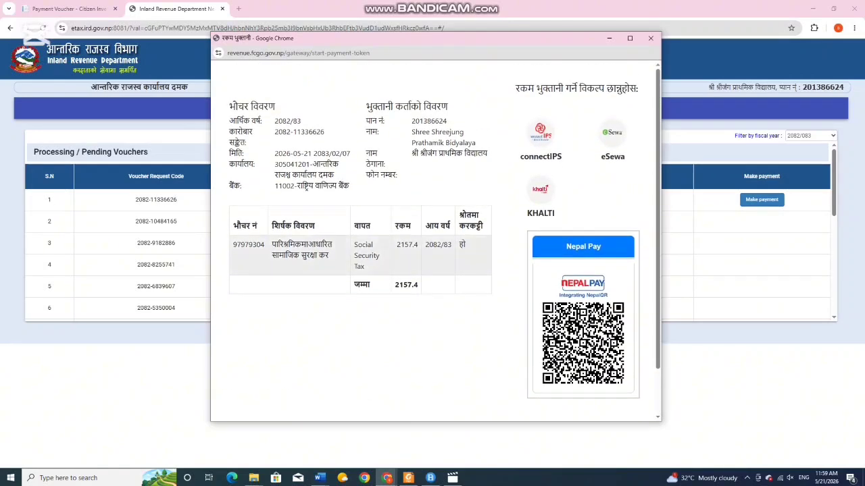
{"action": "scroll", "coordinate": [305, 140], "scroll_direction": "down", "scroll_amount": 2}
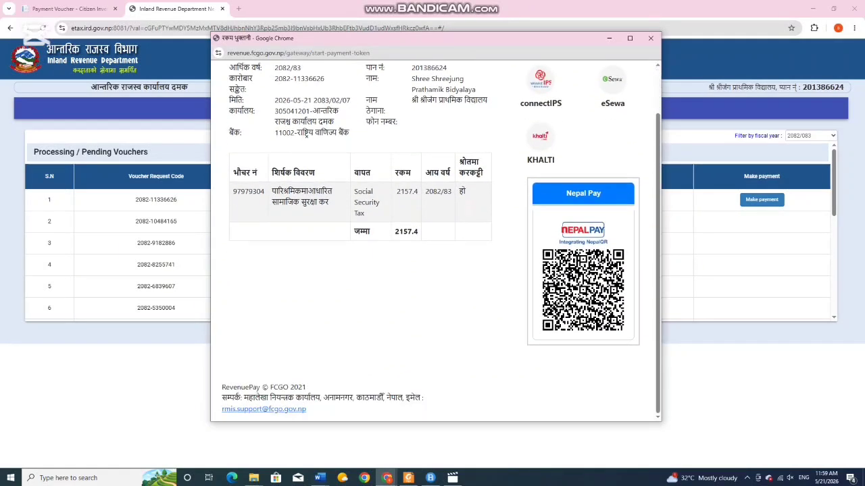
{"action": "scroll", "coordinate": [305, 139], "scroll_direction": "up", "scroll_amount": 2}
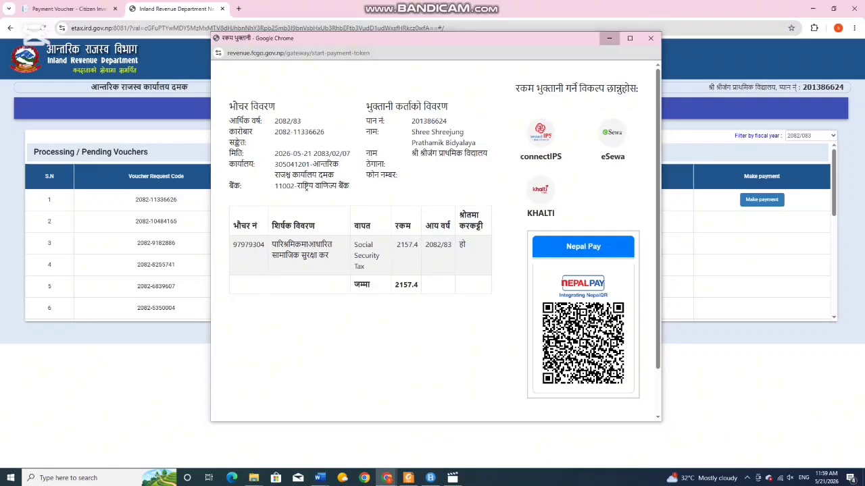
{"action": "left_click", "coordinate": [608, 38]}
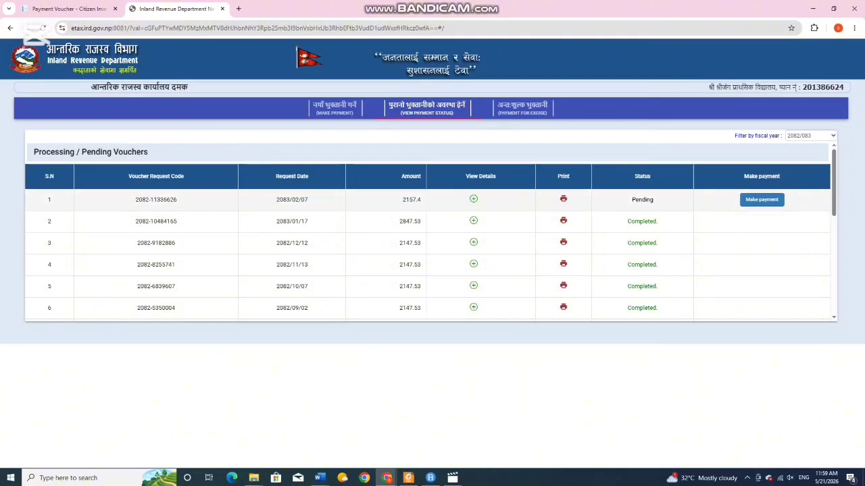
{"action": "left_click", "coordinate": [563, 198]}
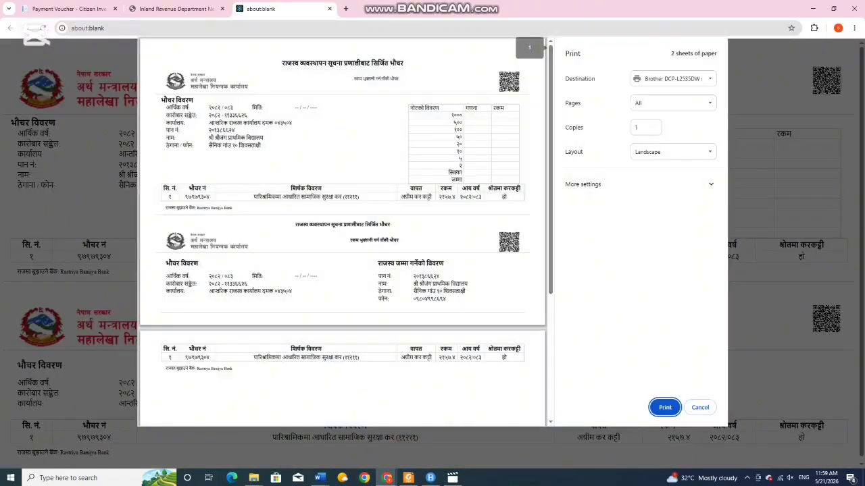
{"action": "scroll", "coordinate": [342, 229], "scroll_direction": "down", "scroll_amount": 5}
{"action": "scroll", "coordinate": [341, 230], "scroll_direction": "up", "scroll_amount": 5}
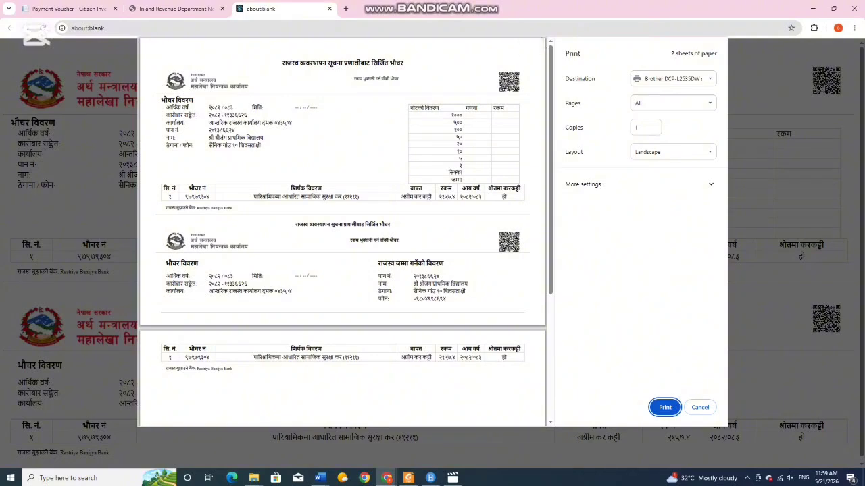
{"action": "scroll", "coordinate": [341, 230], "scroll_direction": "down", "scroll_amount": 3}
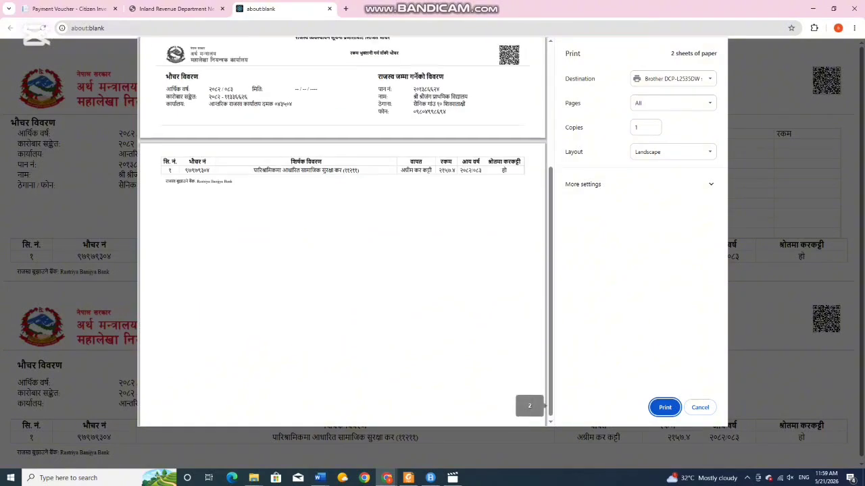
{"action": "scroll", "coordinate": [341, 229], "scroll_direction": "up", "scroll_amount": 2}
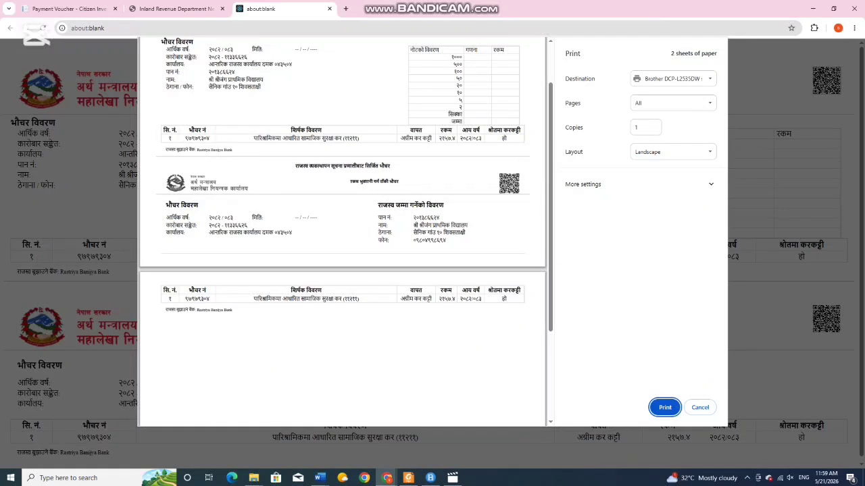
- Lower the custom print scale from 90 to 80 so it fits one landscape A4 sheet
{"action": "left_click", "coordinate": [711, 184]}
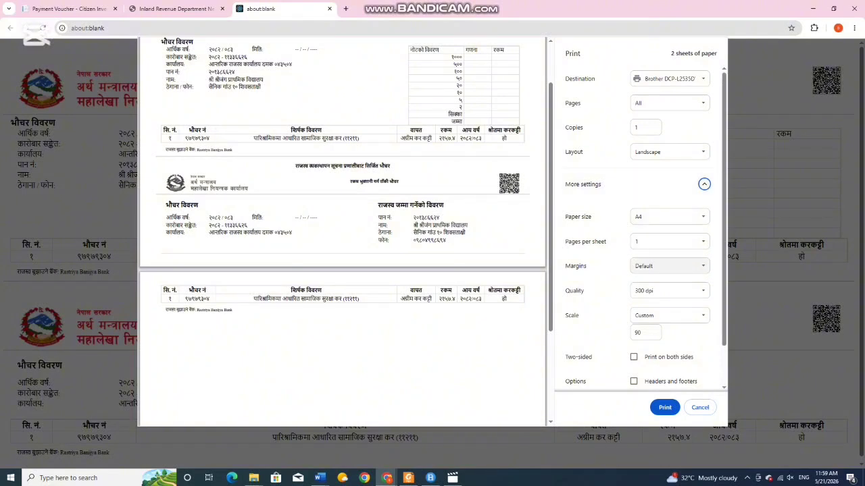
{"action": "scroll", "coordinate": [668, 316], "scroll_direction": "down", "scroll_amount": 2}
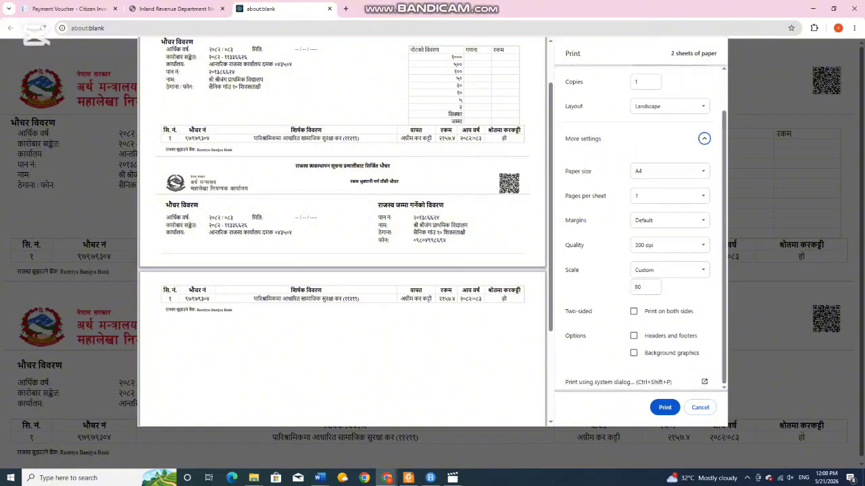
{"action": "scroll", "coordinate": [649, 331], "scroll_direction": "up", "scroll_amount": 1}
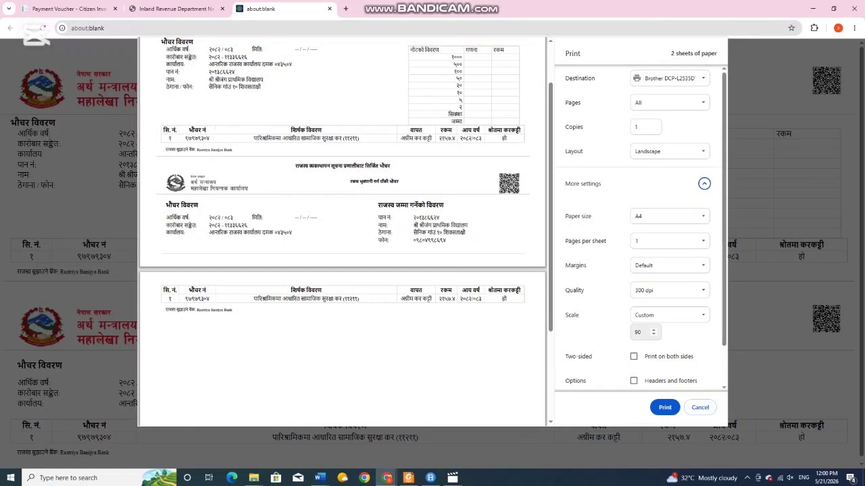
{"action": "left_click", "coordinate": [645, 332]}
{"action": "key", "text": "Down"}
{"action": "key", "text": "Down"}
{"action": "key", "text": "Down"}
{"action": "key", "text": "Down"}
{"action": "key", "text": "Down"}
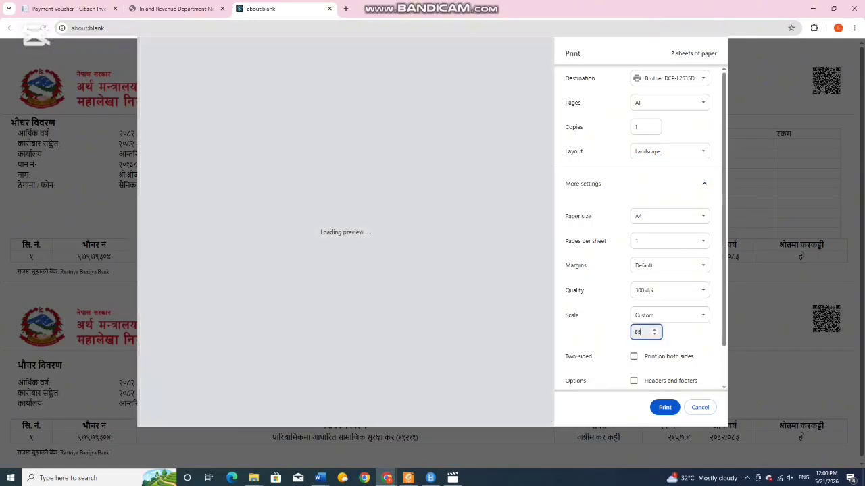
{"action": "key", "text": "Down"}
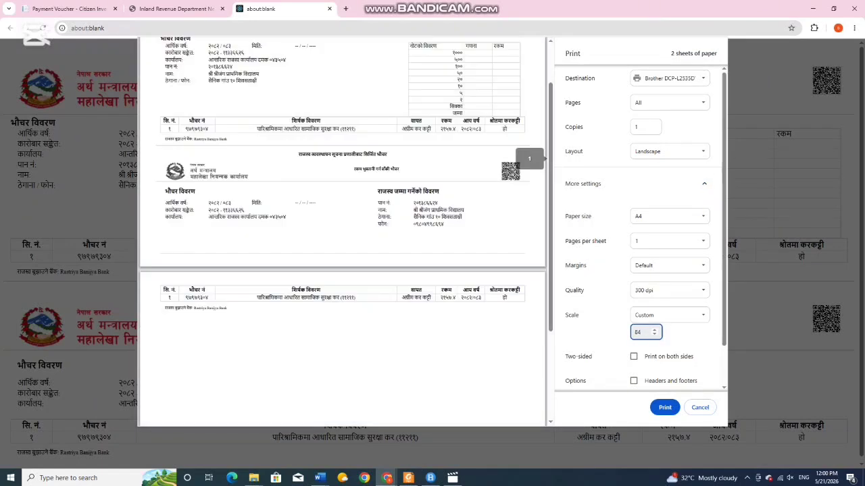
{"action": "key", "text": "Down"}
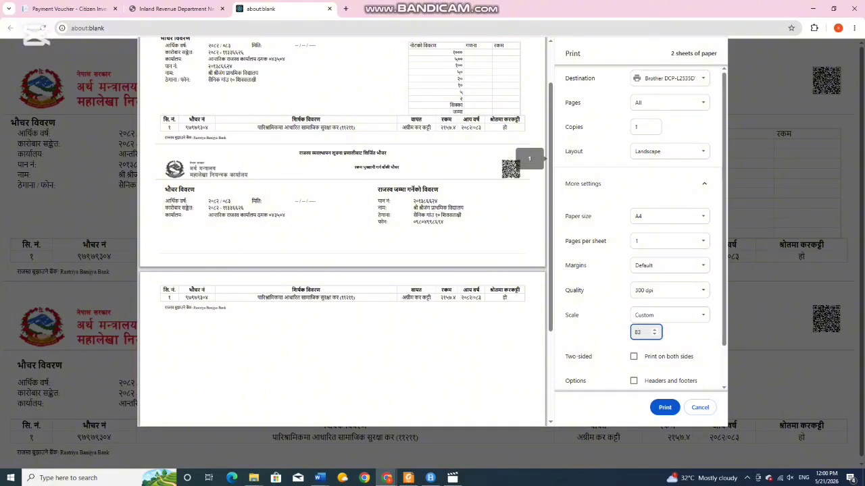
{"action": "key", "text": "Down"}
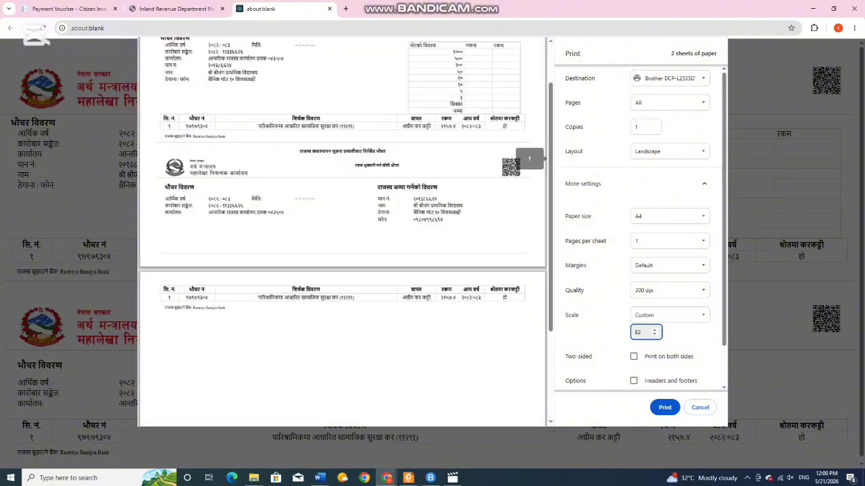
{"action": "key", "text": "Down"}
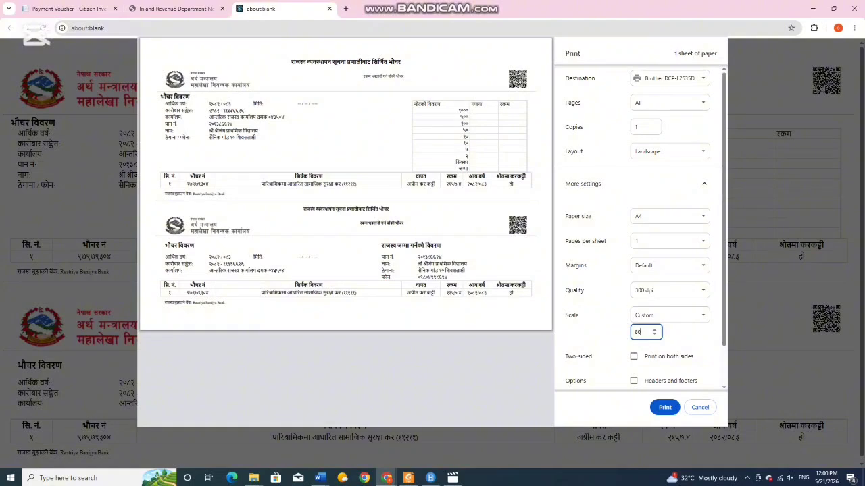
{"action": "left_click", "coordinate": [666, 408]}
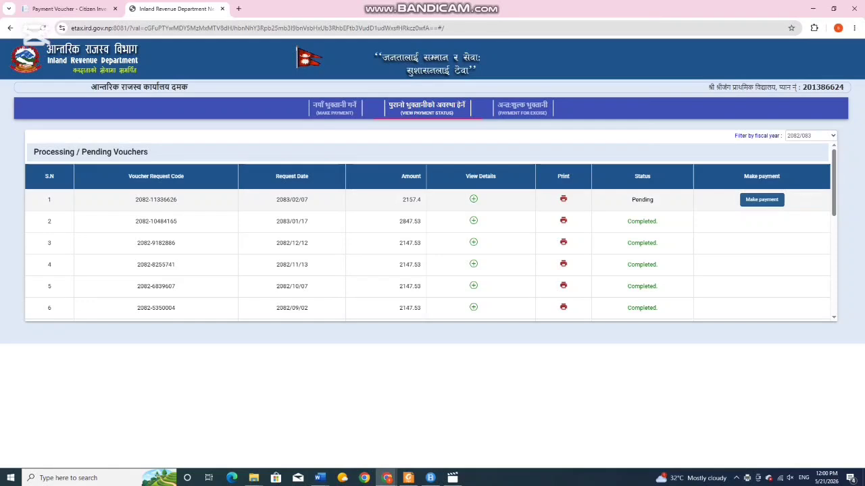
{"action": "left_click", "coordinate": [761, 200]}
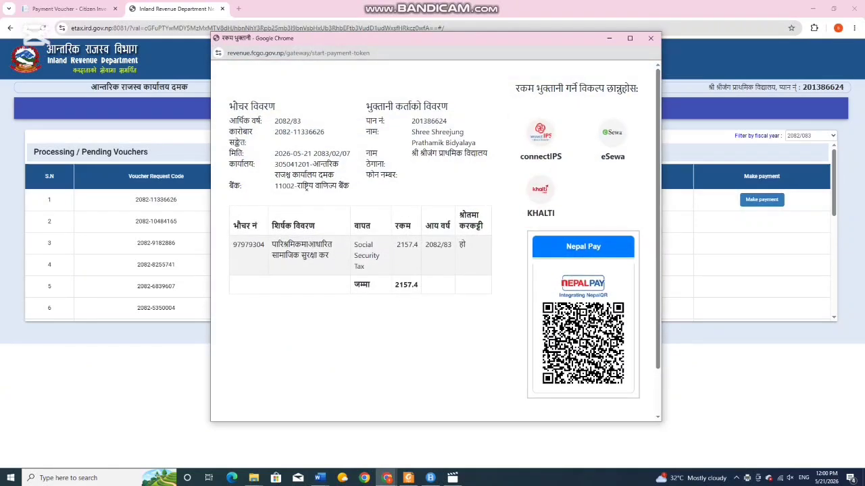
{"action": "scroll", "coordinate": [436, 237], "scroll_direction": "down", "scroll_amount": 2}
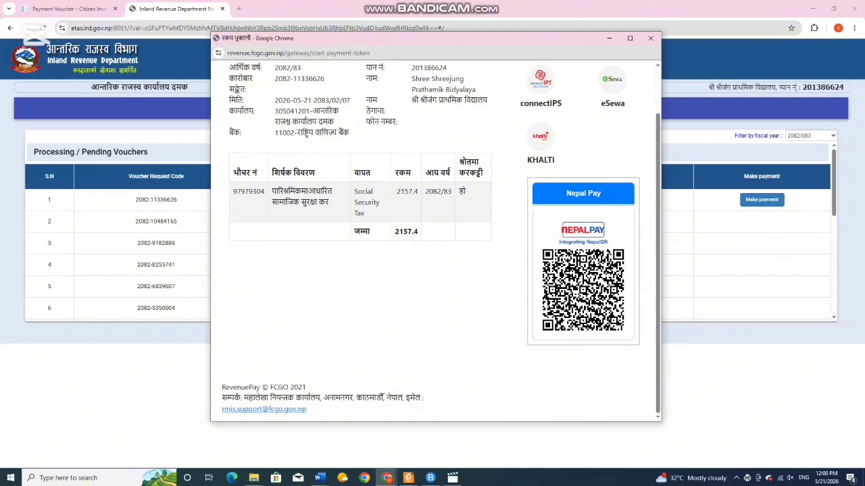
{"action": "scroll", "coordinate": [612, 135], "scroll_direction": "up", "scroll_amount": 2}
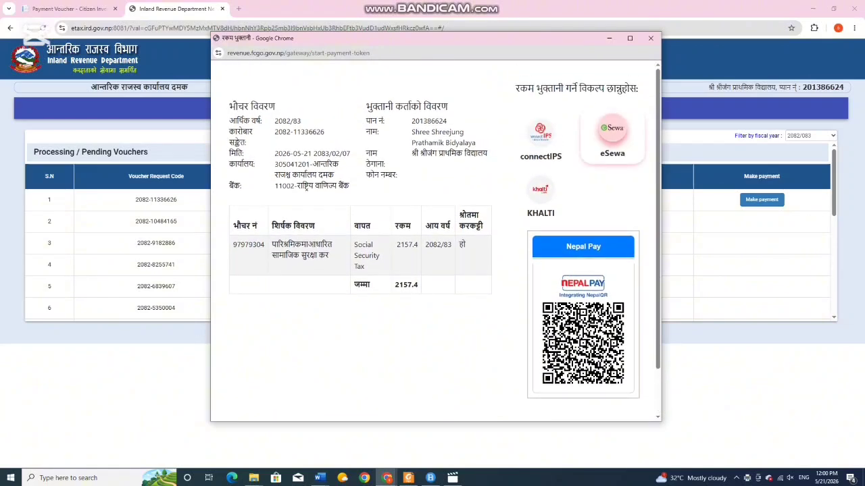
{"action": "left_click", "coordinate": [612, 131]}
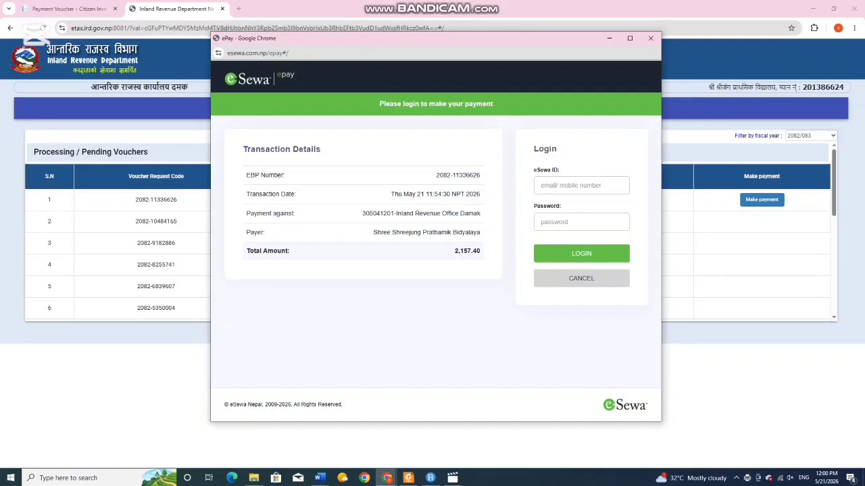
- Leave the eSewa ID login unfilled and minimize the ePay popup and Chrome to reveal the desktop
{"action": "left_click", "coordinate": [581, 185]}
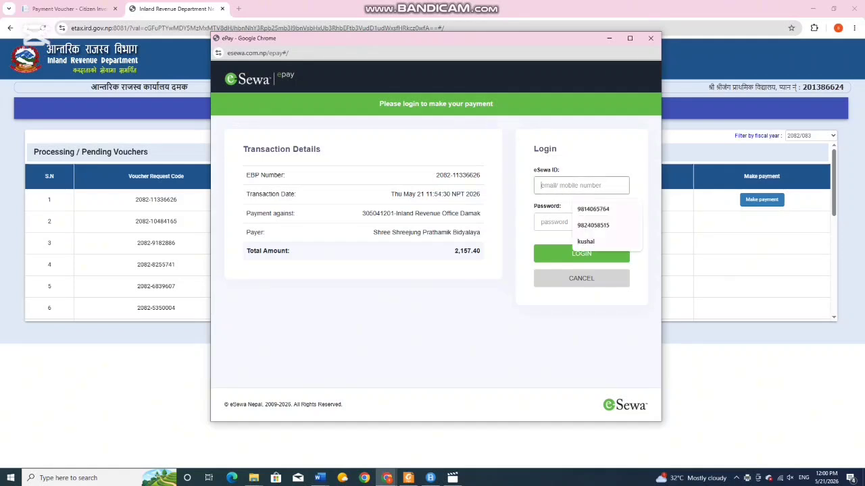
{"action": "key", "text": "Escape"}
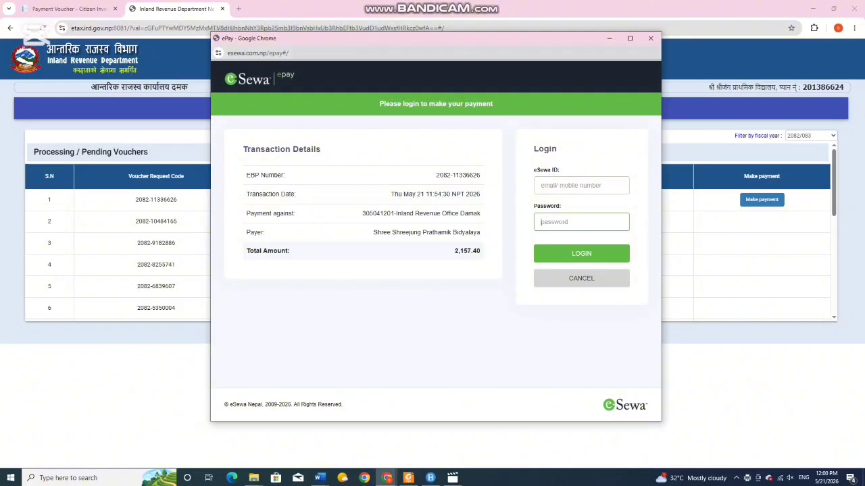
{"action": "left_click", "coordinate": [609, 38]}
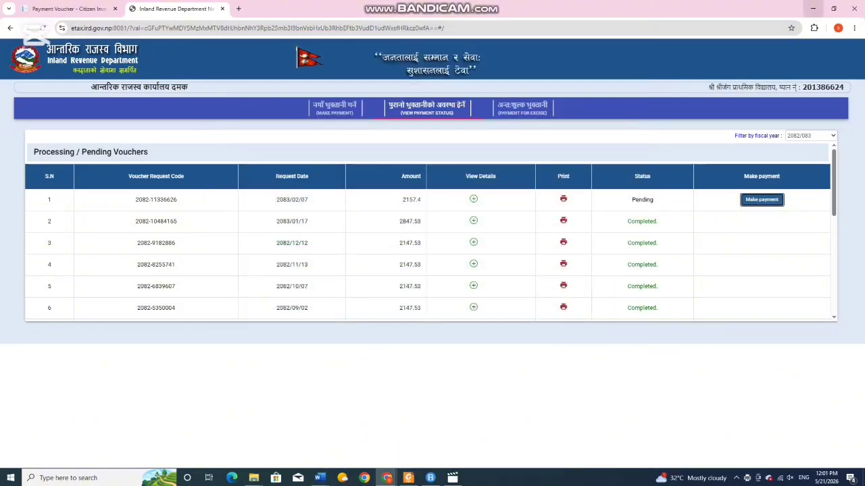
{"action": "left_click", "coordinate": [813, 9]}
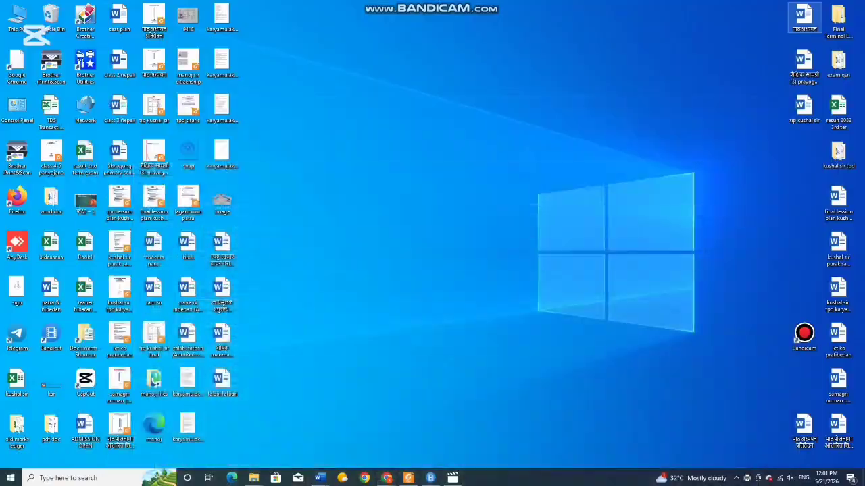